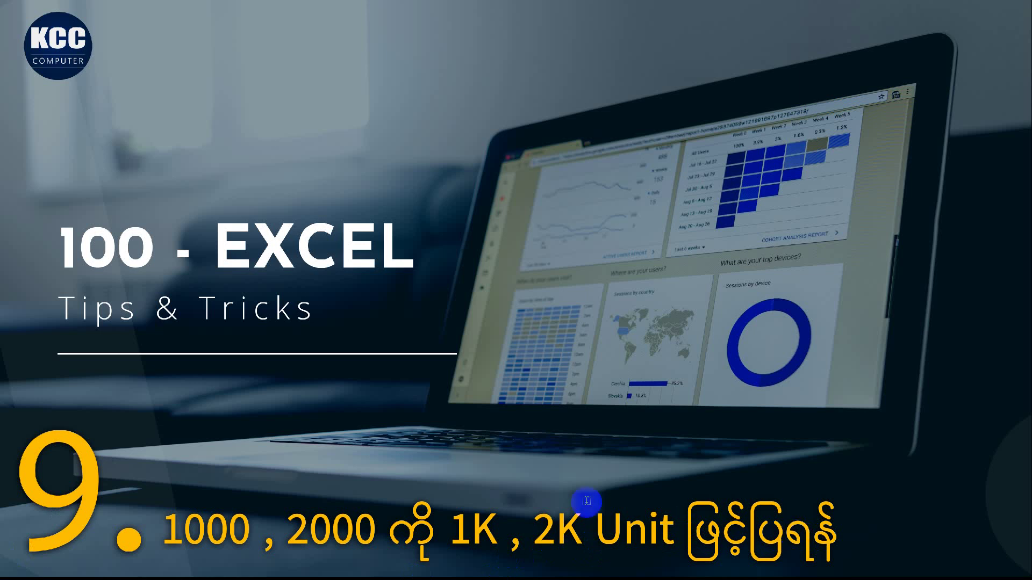
# Step: Switch from the title slide to the Excel POS System workbook
pyautogui.press('super+Tab')
# Step: Select D25:F25 holding 1,000, 10,000 and 100,000, leaving the currency format unapplied
pyautogui.click(353, 186)
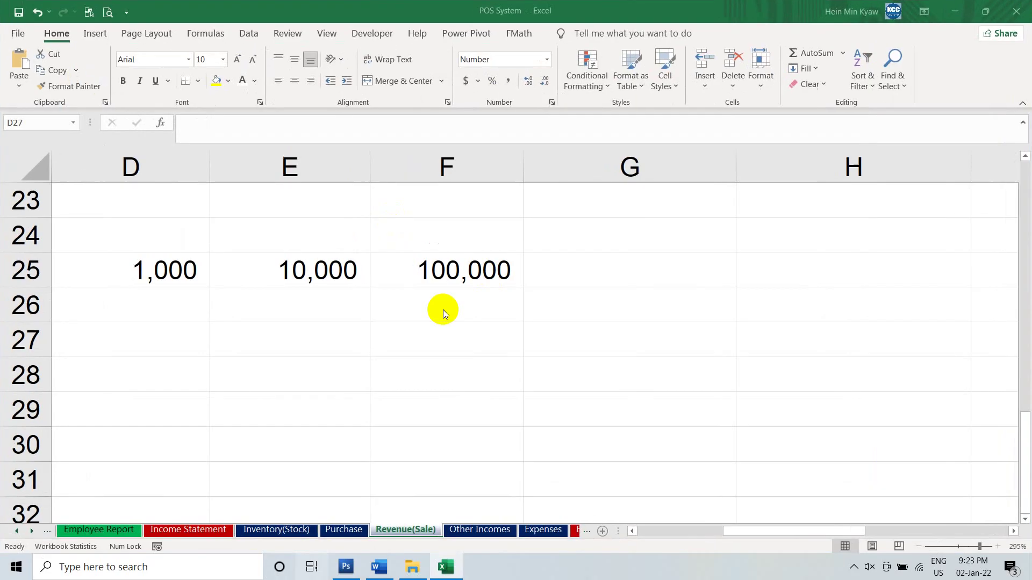
pyautogui.click(151, 270)
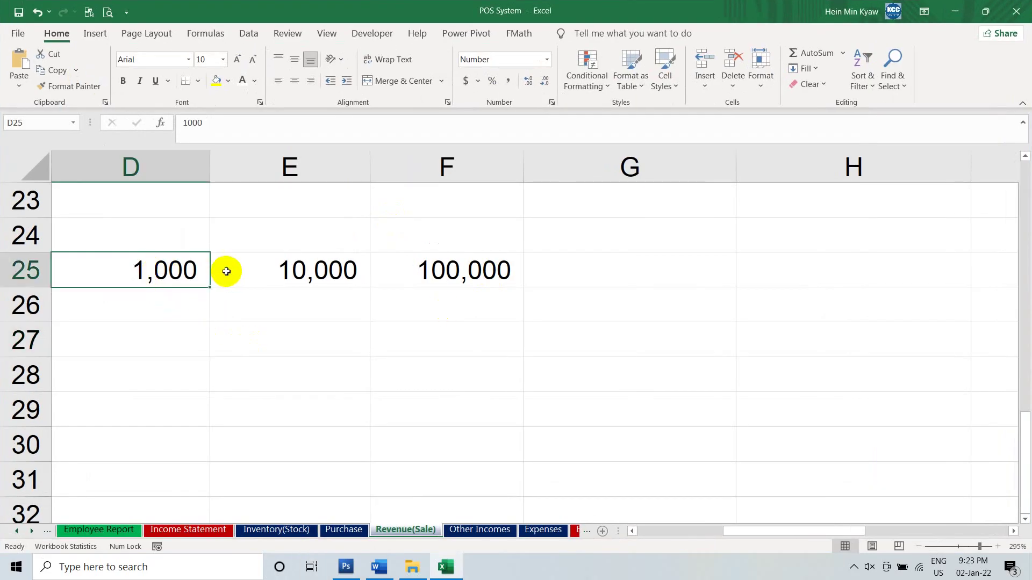
pyautogui.click(476, 82)
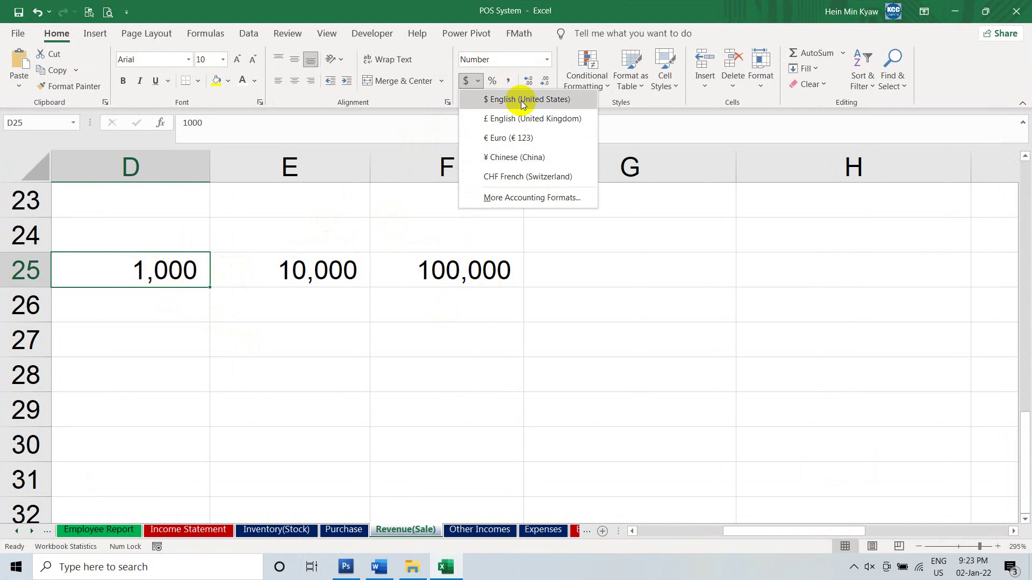
pyautogui.click(157, 323)
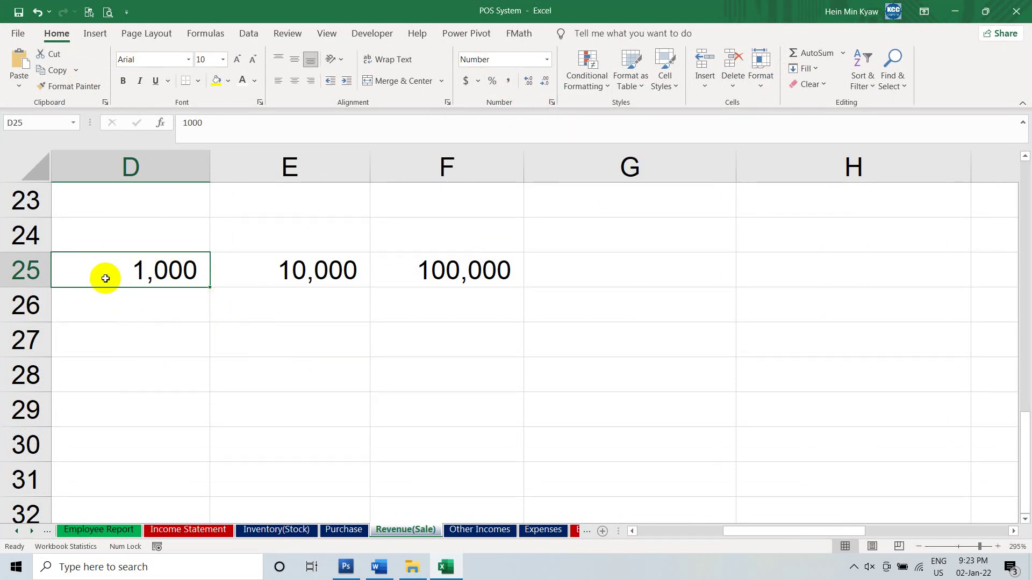
pyautogui.moveTo(102, 269); pyautogui.dragTo(430, 266)
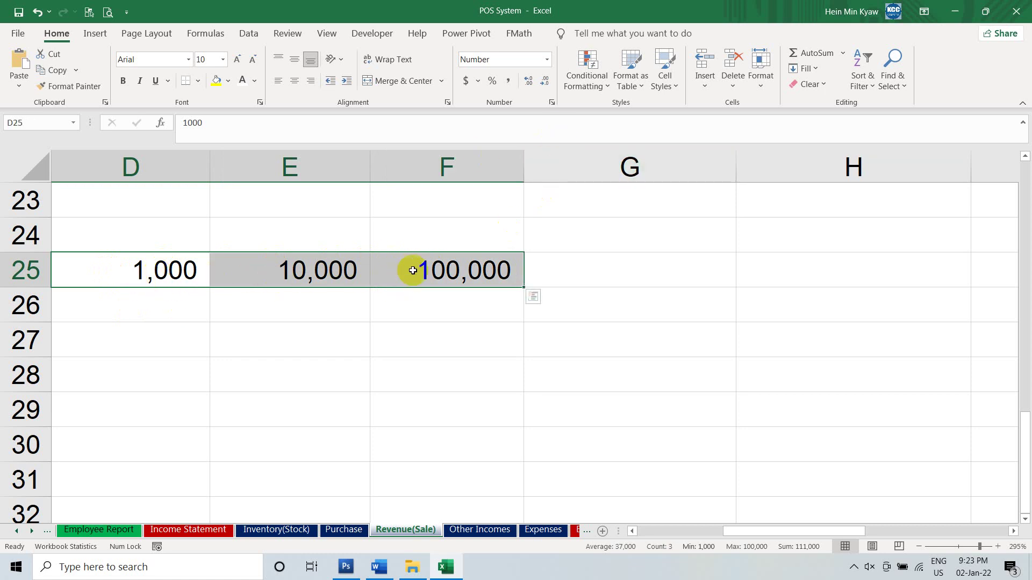
# Step: Apply the custom format 0.0, "K" to D25:F25 to show 1.0 K, 10.0 K, 100.0 K
pyautogui.click(551, 102)
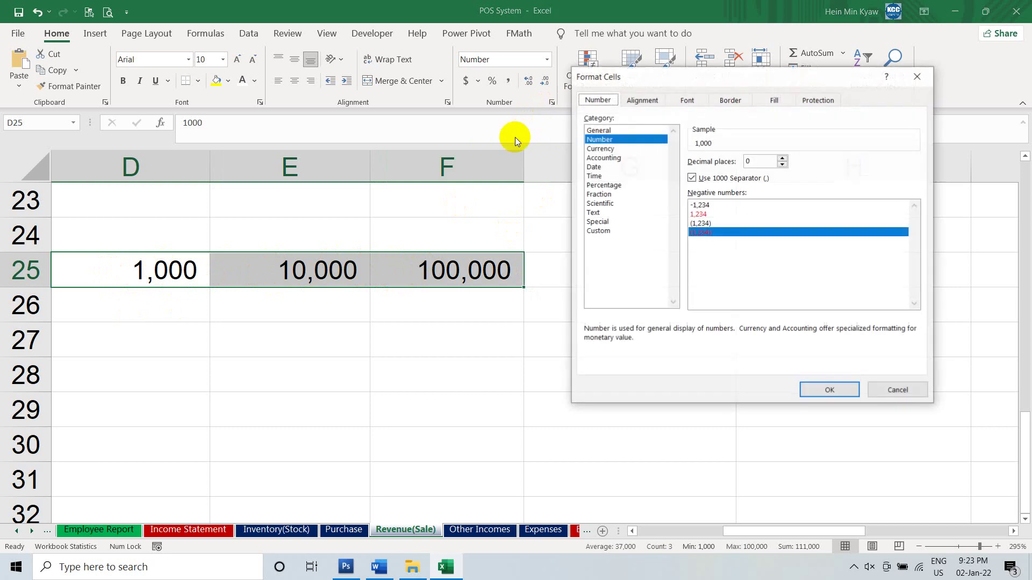
pyautogui.click(599, 231)
pyautogui.moveTo(755, 172); pyautogui.dragTo(666, 172)
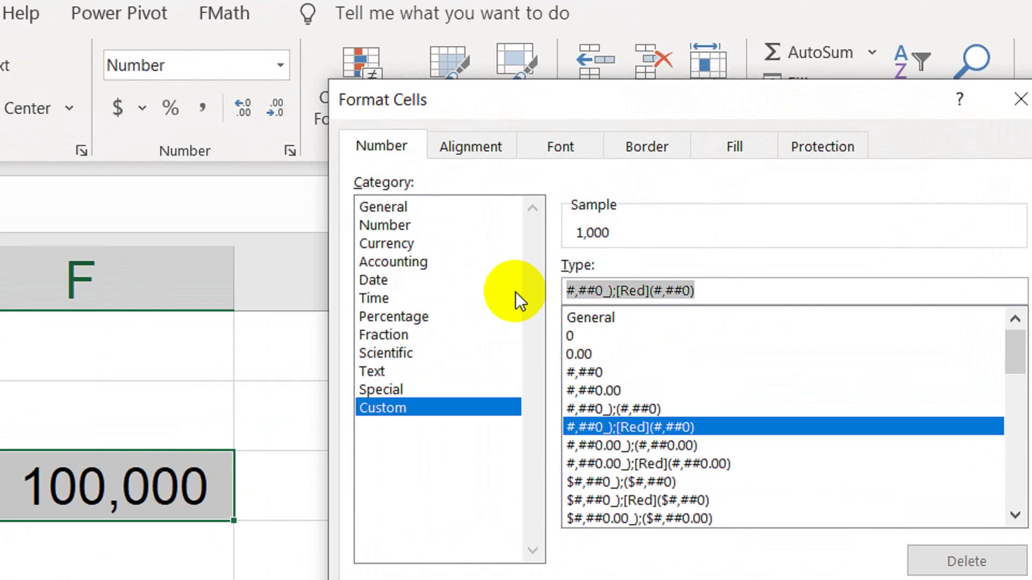
pyautogui.write('0')
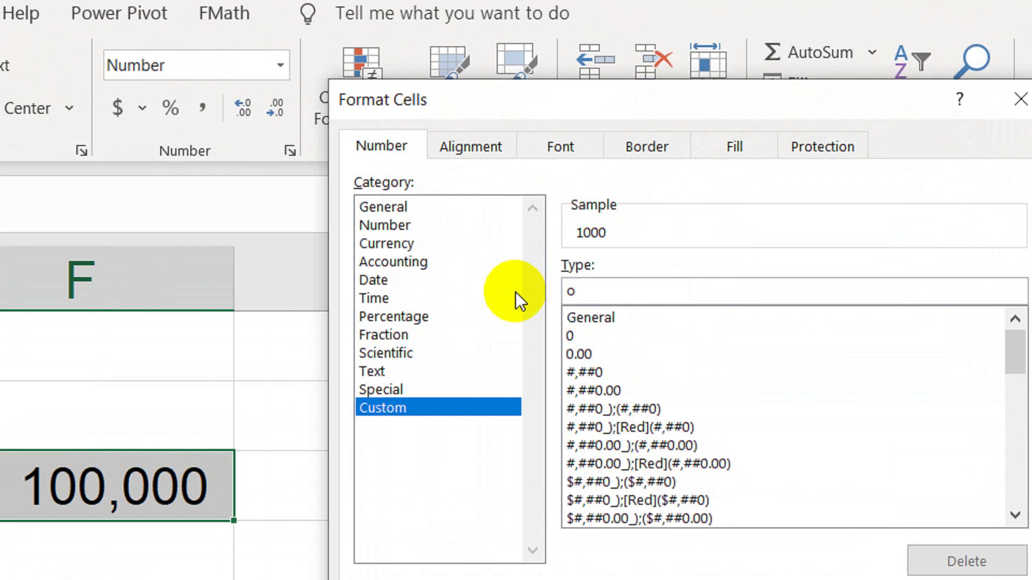
pyautogui.write('.0')
pyautogui.press('BackSpace')
pyautogui.press('BackSpace')
pyautogui.press('BackSpace')
pyautogui.write('0.0')
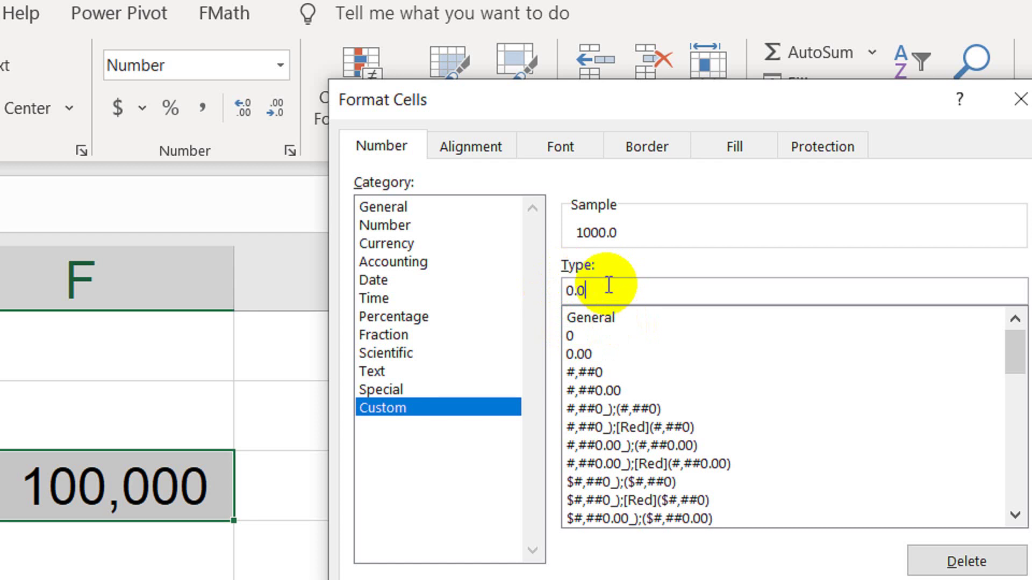
pyautogui.write(',')
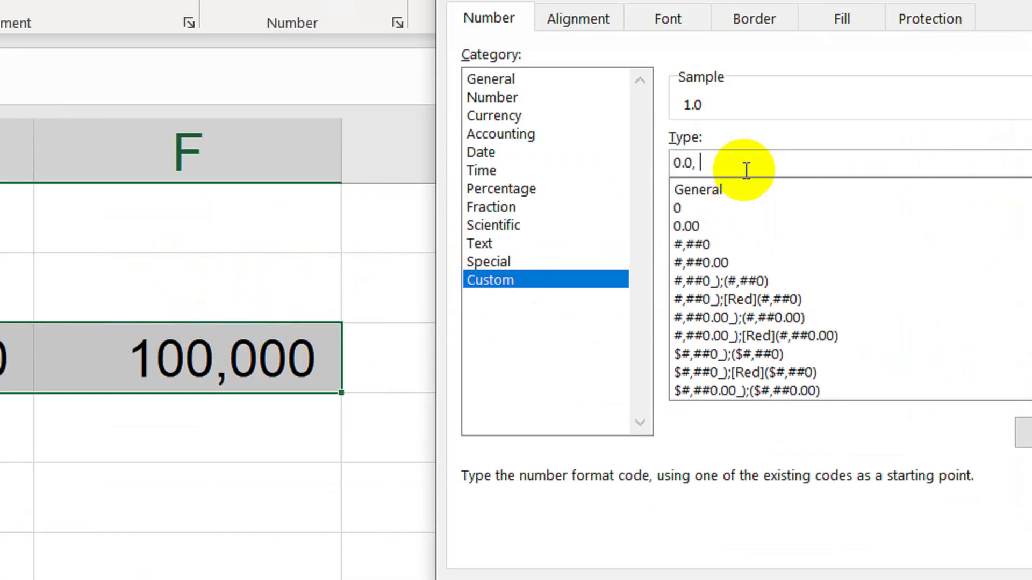
pyautogui.write('"K')
pyautogui.write('"')
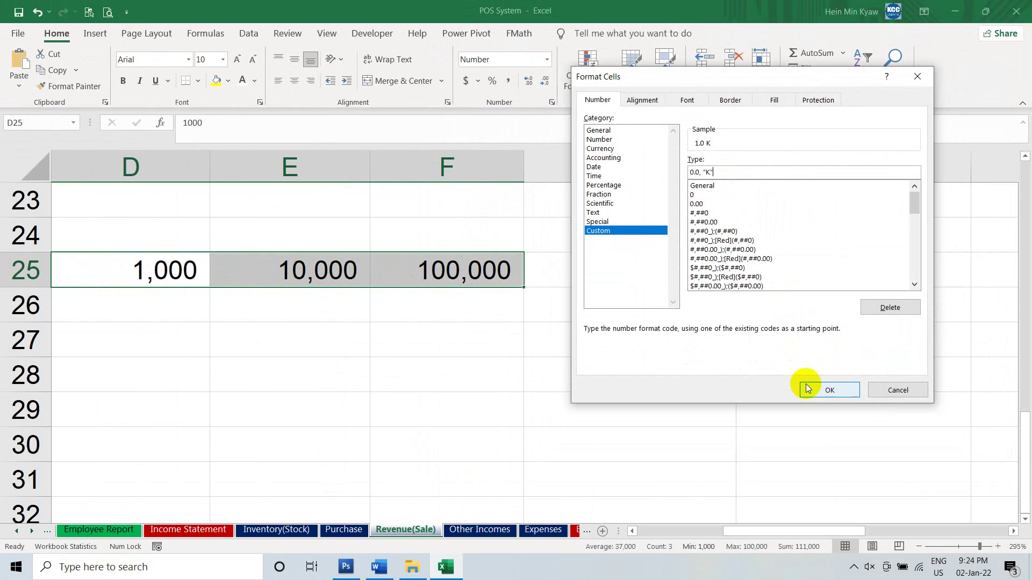
pyautogui.click(824, 392)
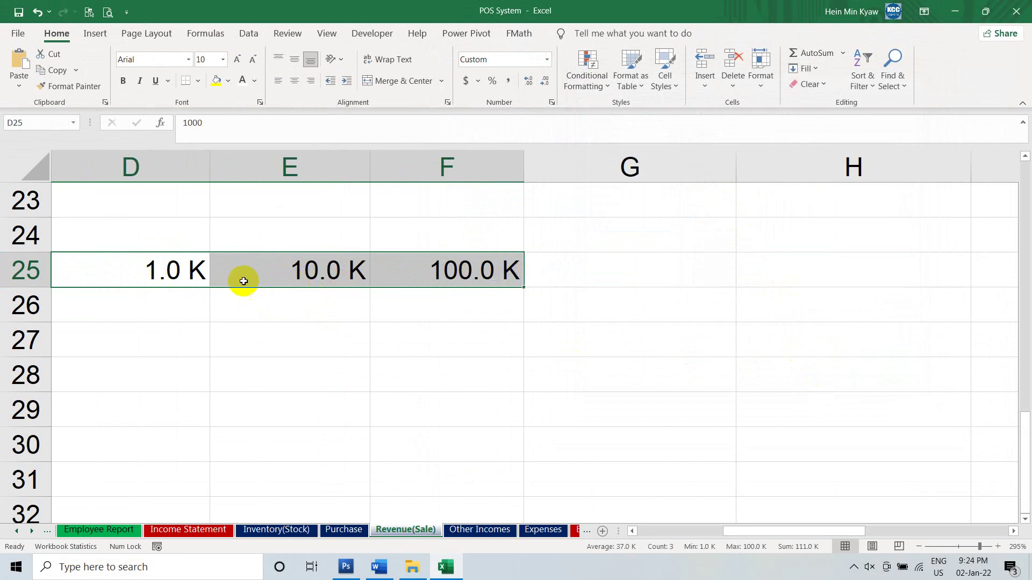
# Step: Change row 25's custom format to whole thousands: 0, "K"
pyautogui.click(551, 103)
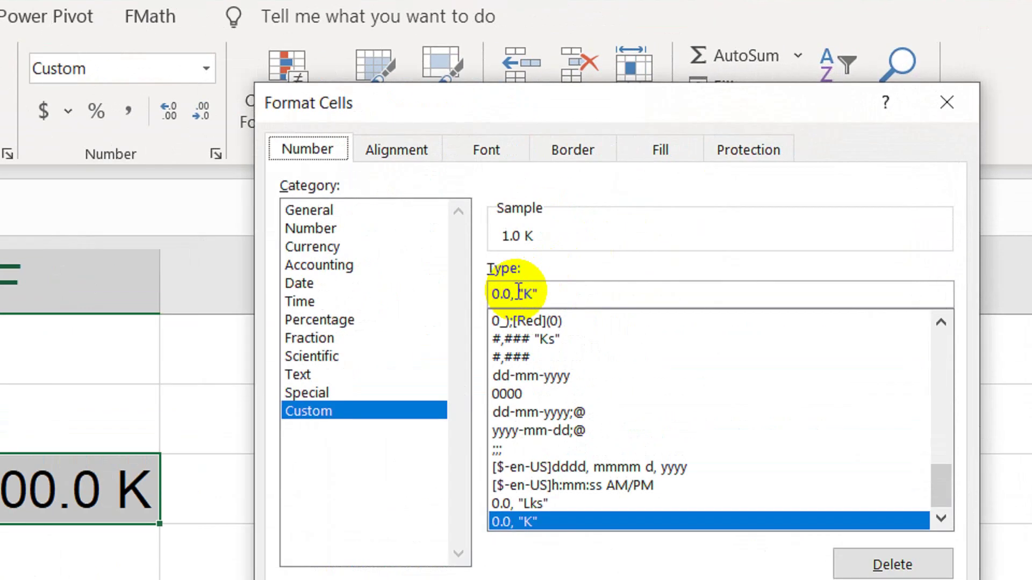
pyautogui.click(518, 292)
pyautogui.press('BackSpace')
pyautogui.press('BackSpace')
pyautogui.press('BackSpace')
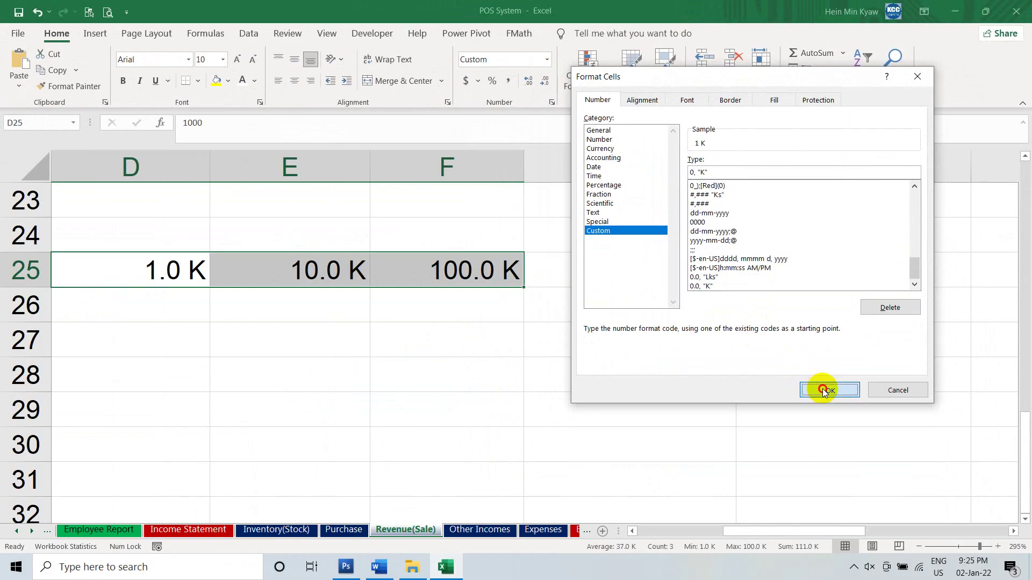
pyautogui.click(828, 387)
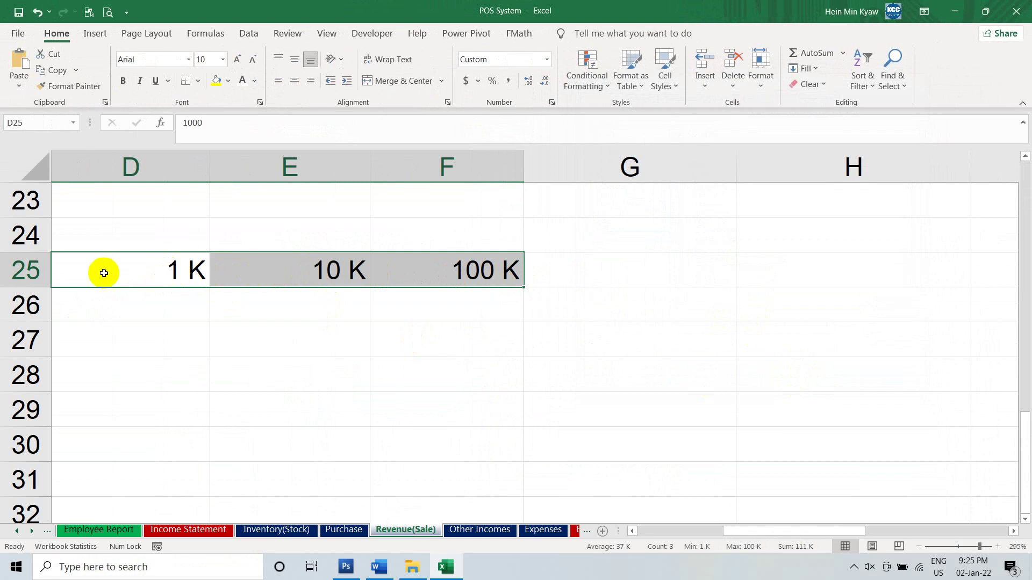
# Step: Enter 1500 into D25
pyautogui.click(153, 274)
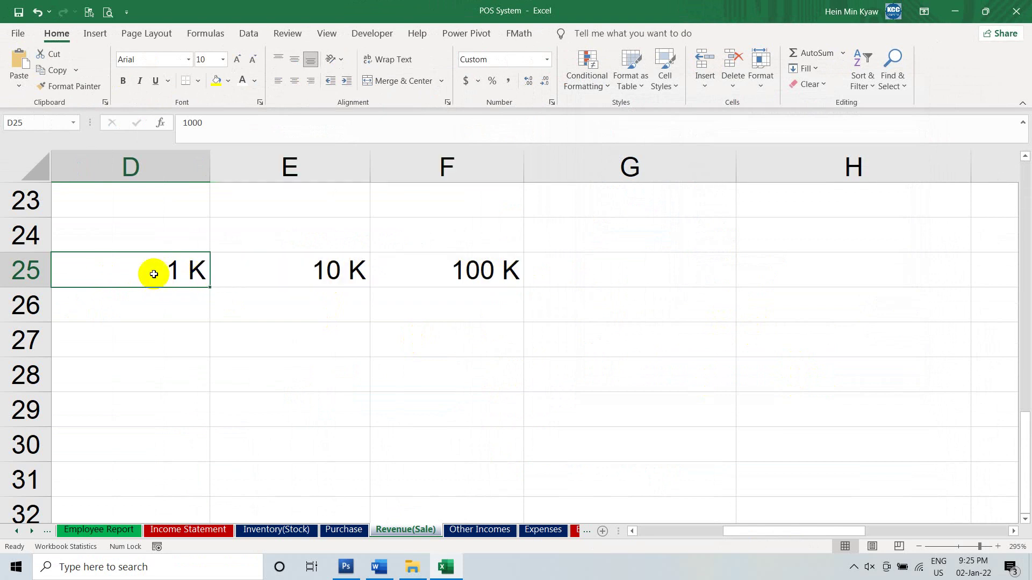
pyautogui.write('150')
pyautogui.press('Return')
pyautogui.click(153, 274)
pyautogui.write('1500')
pyautogui.press('Return')
pyautogui.click(173, 267)
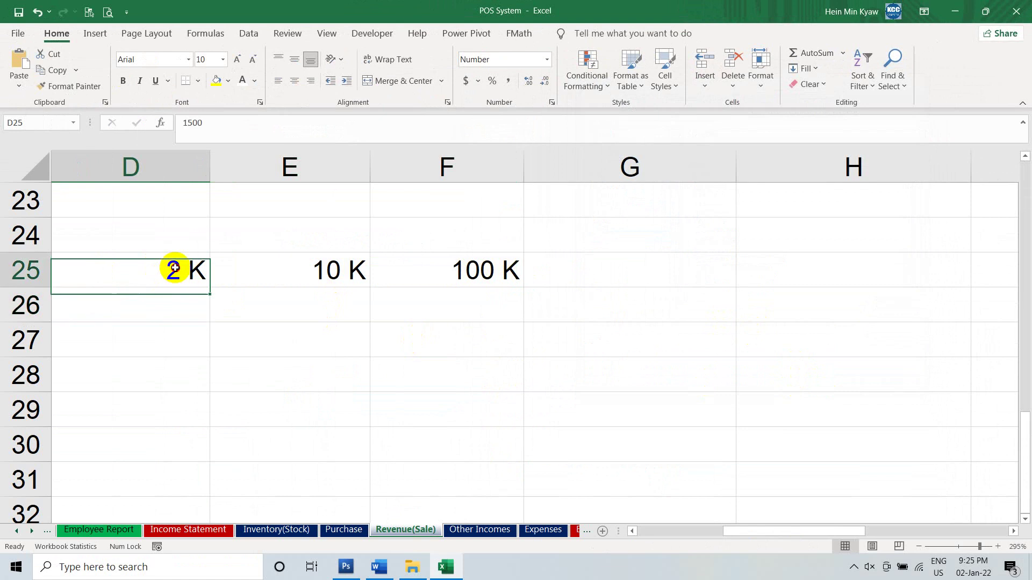
# Step: Set D25:F25 to the one-decimal custom format 0.0, "K"
pyautogui.moveTo(145, 275); pyautogui.dragTo(394, 274)
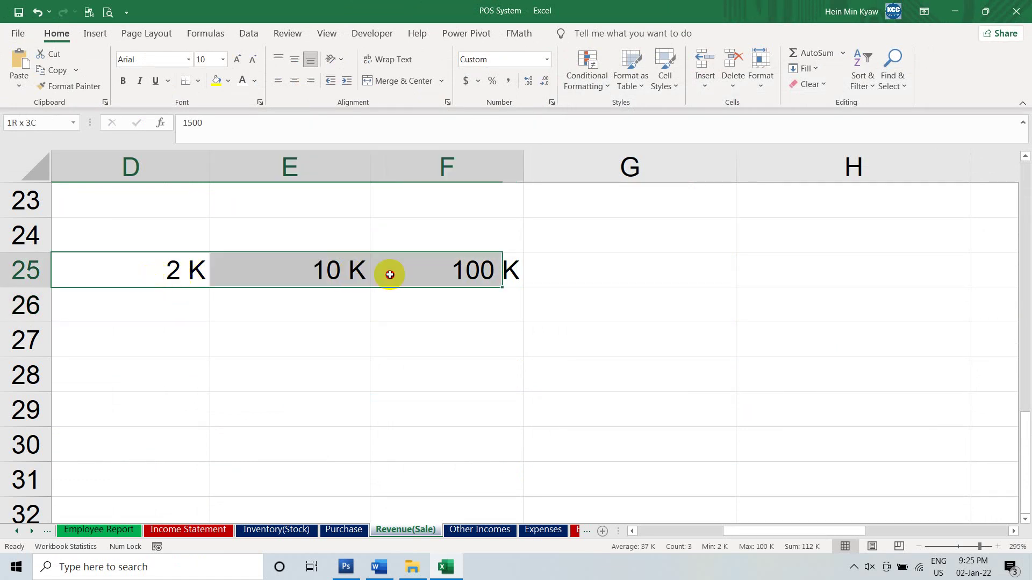
pyautogui.click(553, 100)
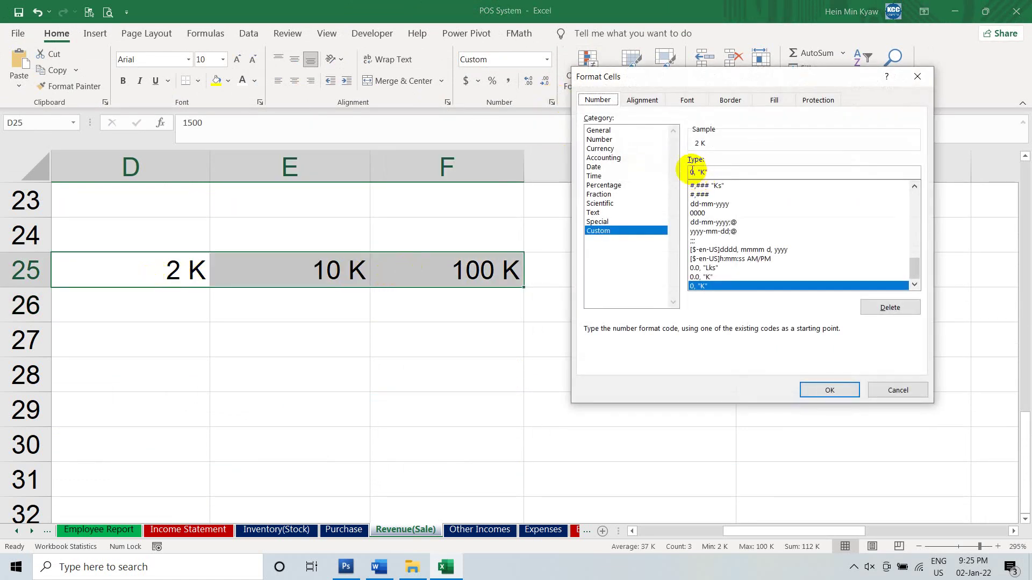
pyautogui.click(693, 172)
pyautogui.write('.0')
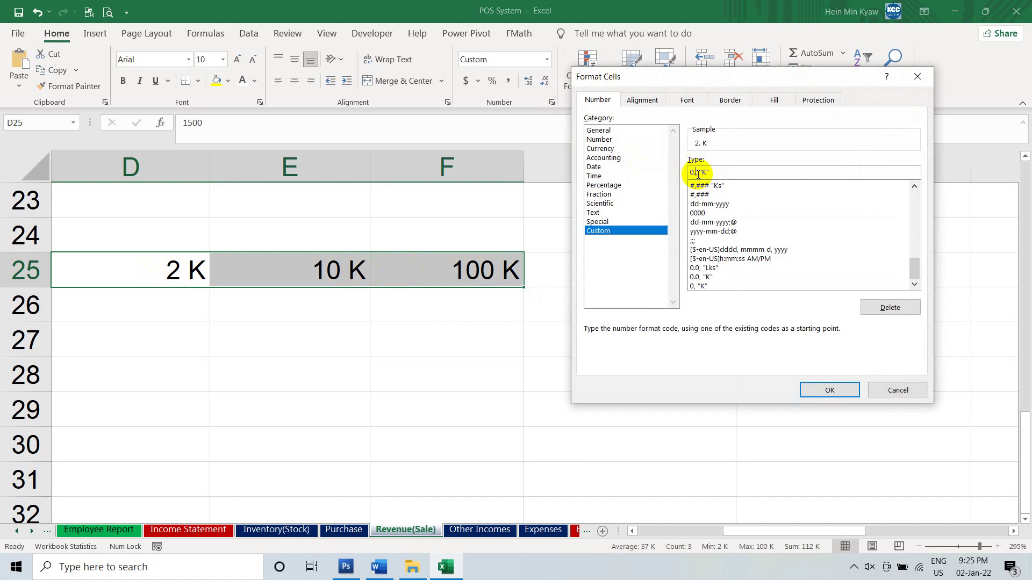
pyautogui.click(829, 391)
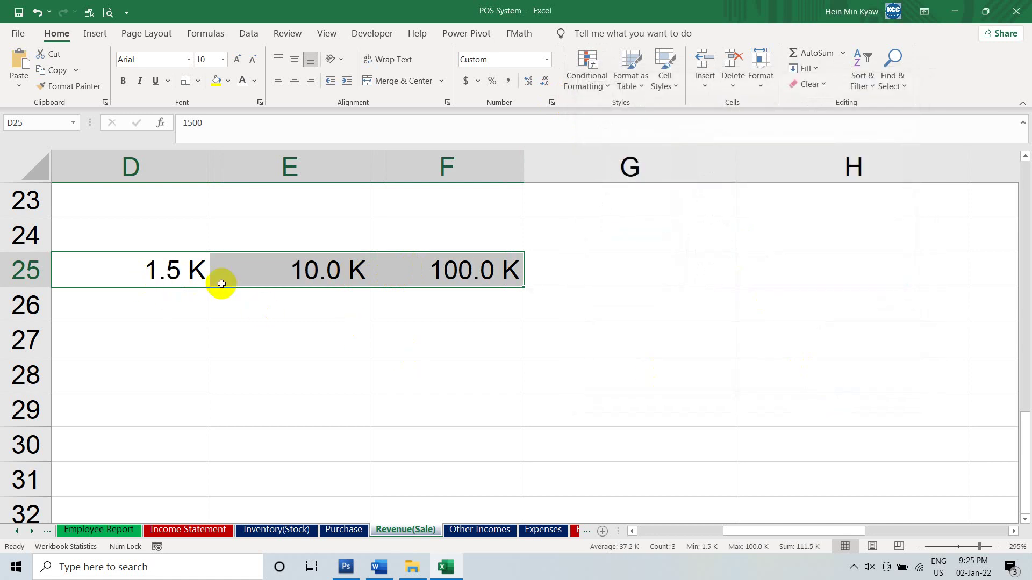
# Step: Enter 15000 into E25 so it reads 15.0 K
pyautogui.click(269, 276)
pyautogui.write('10000')
pyautogui.press('Return')
pyautogui.click(271, 277)
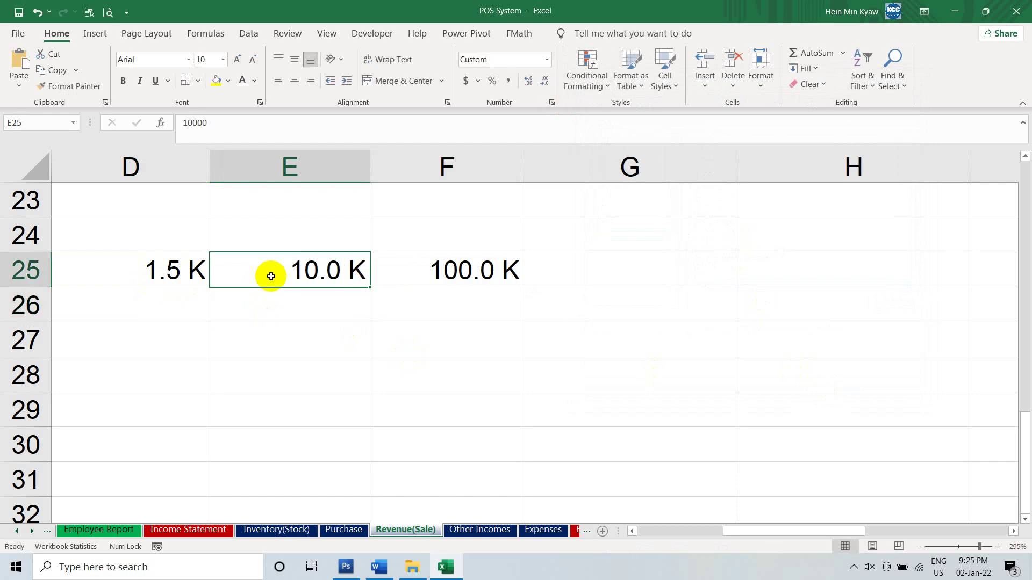
pyautogui.write('150000')
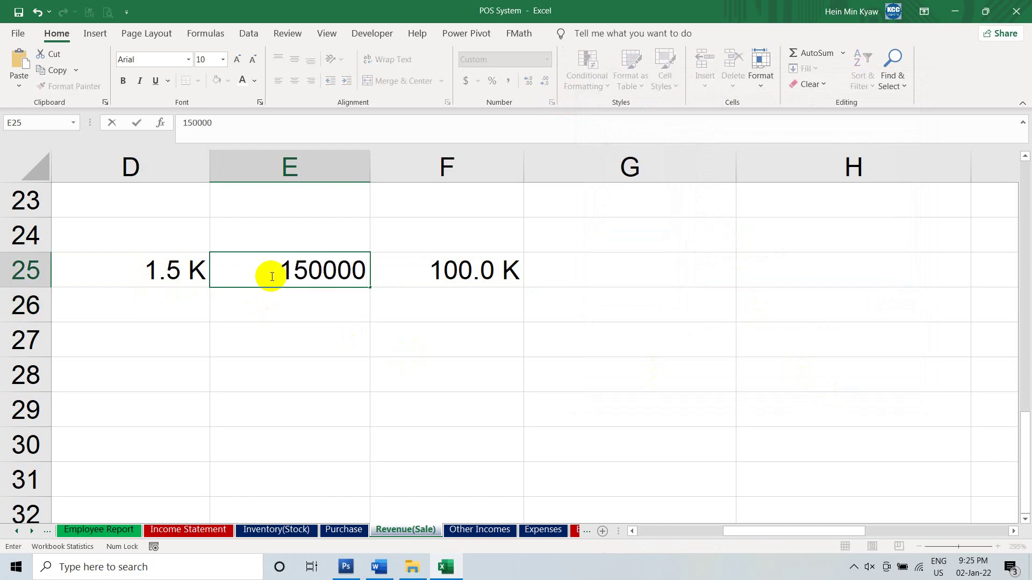
pyautogui.press('BackSpace')
pyautogui.press('Return')
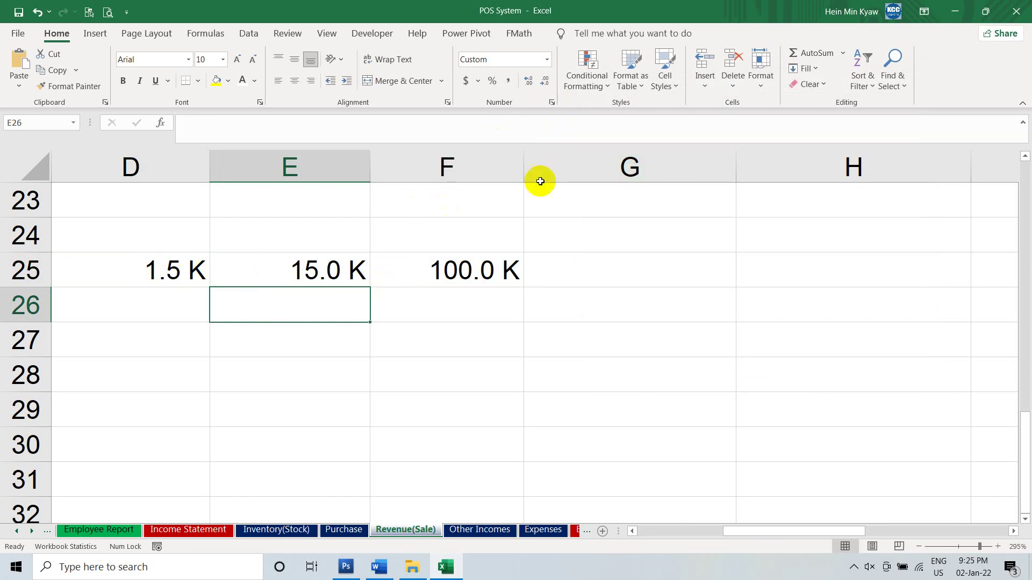
# Step: Enter 1,000,000 into F27
pyautogui.click(412, 345)
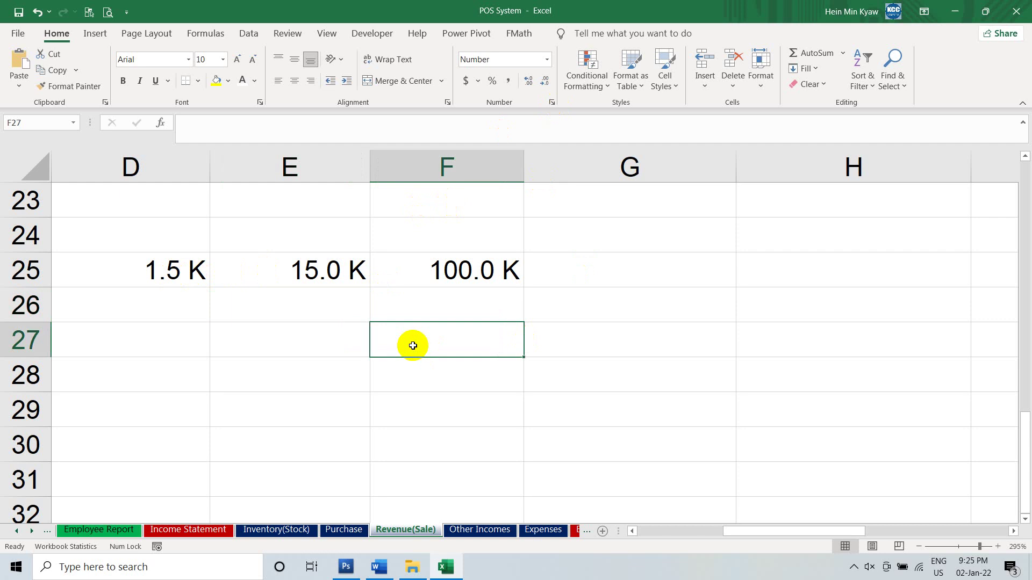
pyautogui.write('1,000,000')
pyautogui.press('Return')
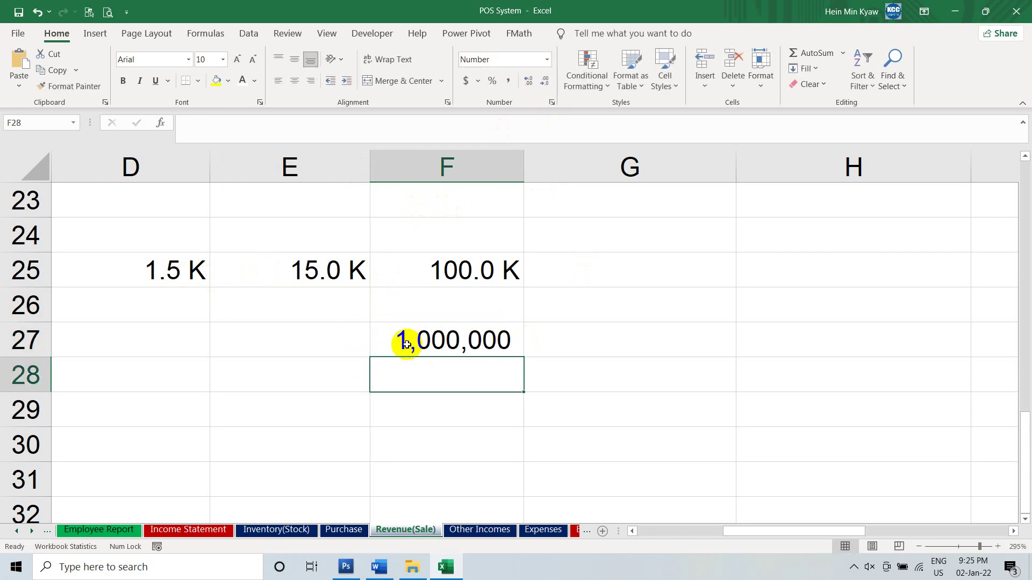
# Step: Give F27 the custom format 0.0,, "M" so it displays 1.0 M
pyautogui.click(468, 346)
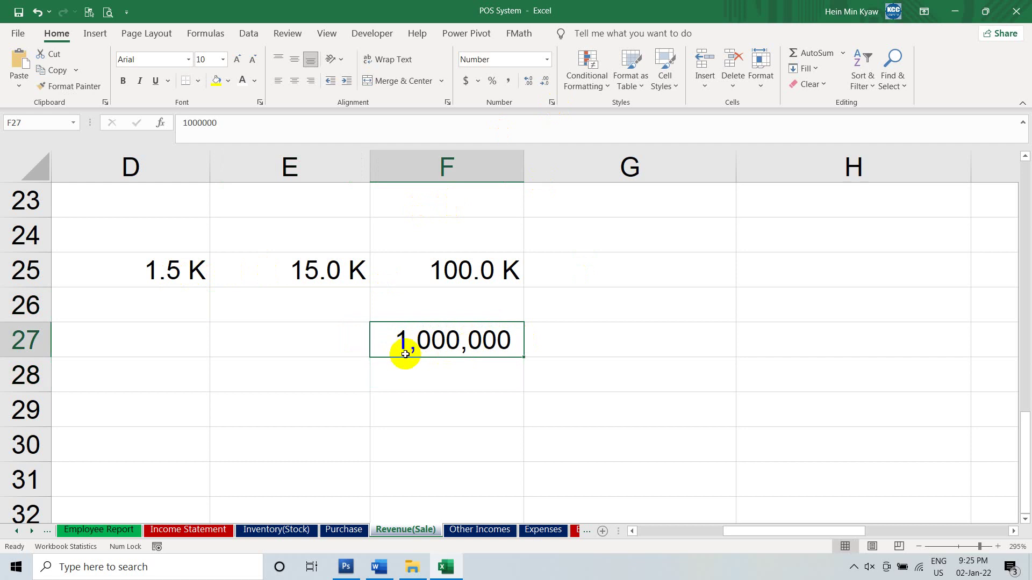
pyautogui.click(551, 102)
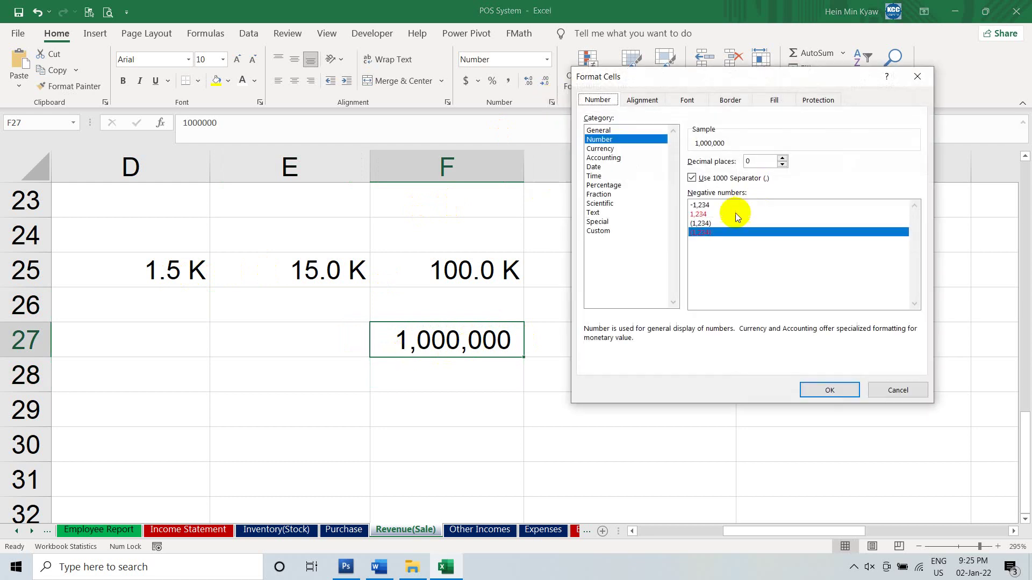
pyautogui.click(613, 231)
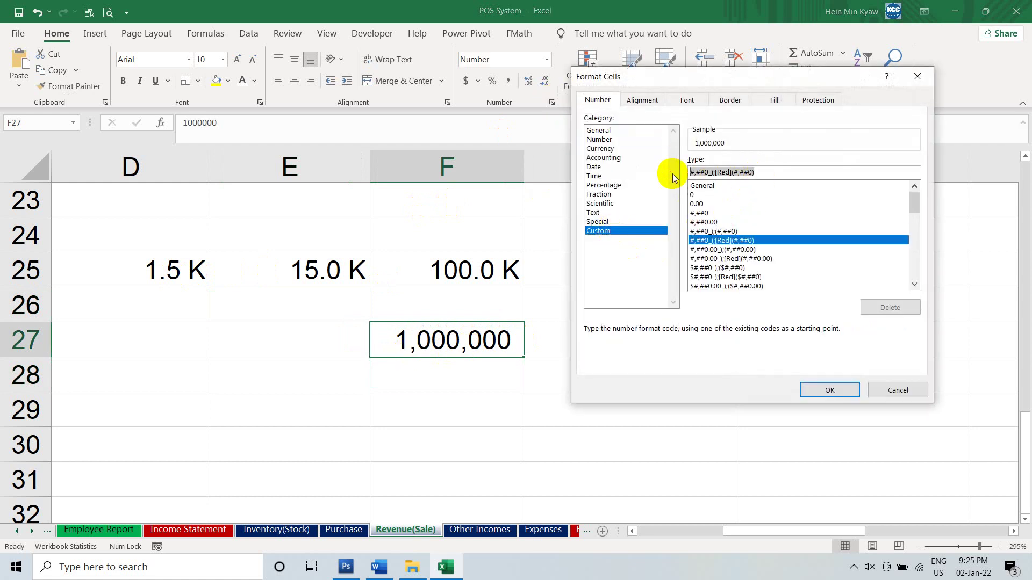
pyautogui.write('0.0')
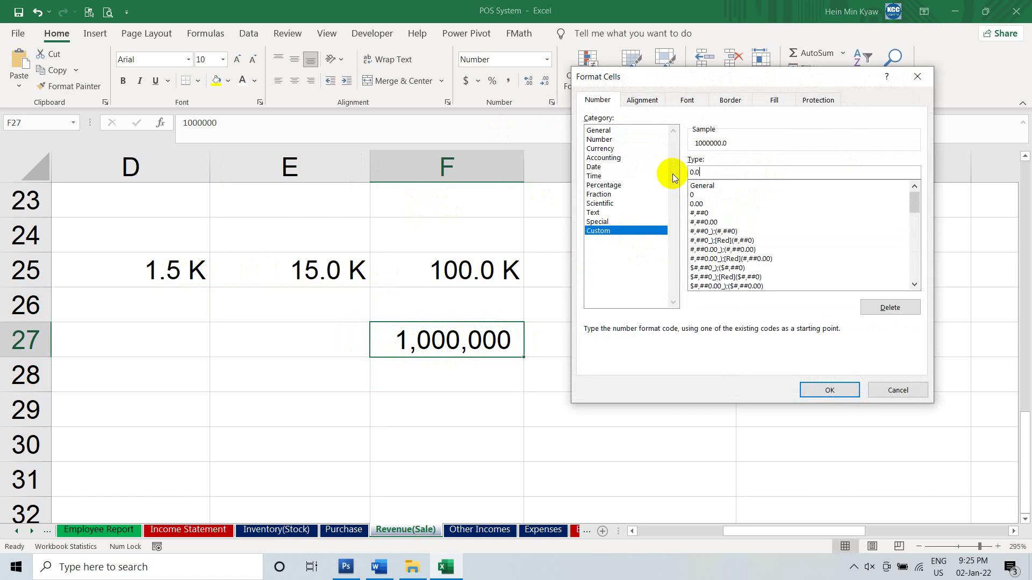
pyautogui.write(',, ')
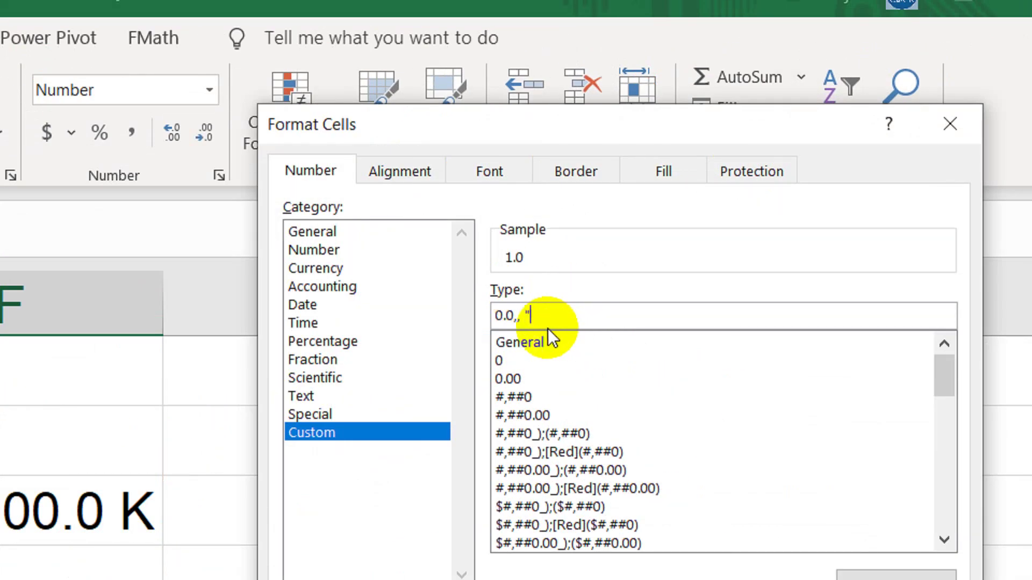
pyautogui.write('"')
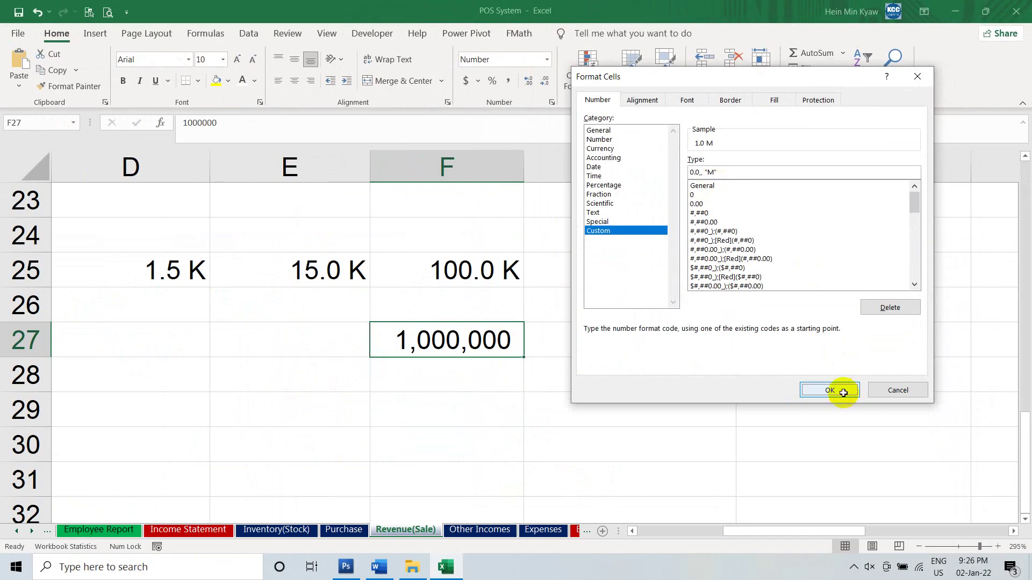
pyautogui.click(842, 390)
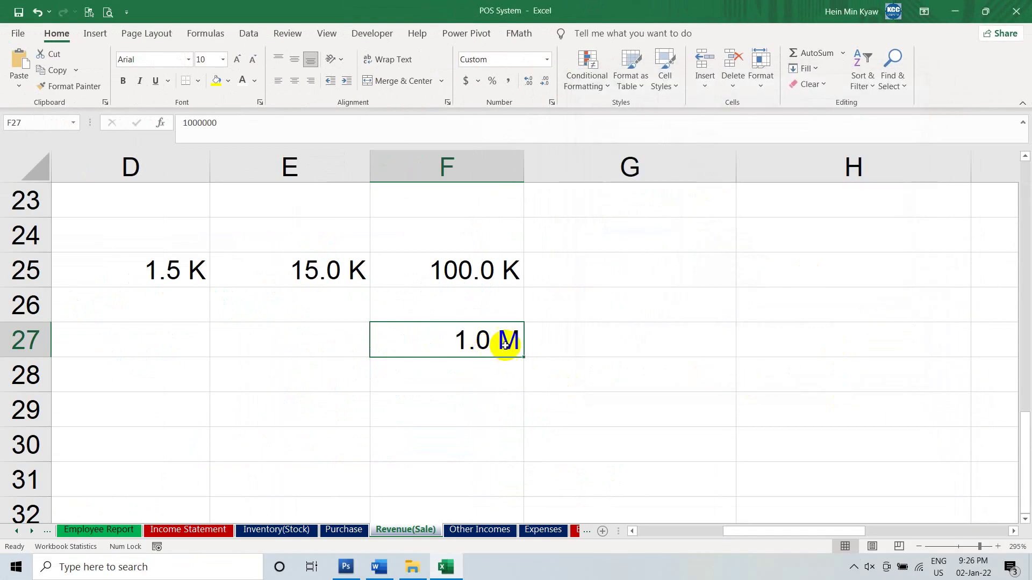
# Step: Replace F27's value with 2000000, displayed as 2.0 M
pyautogui.press('BackSpace')
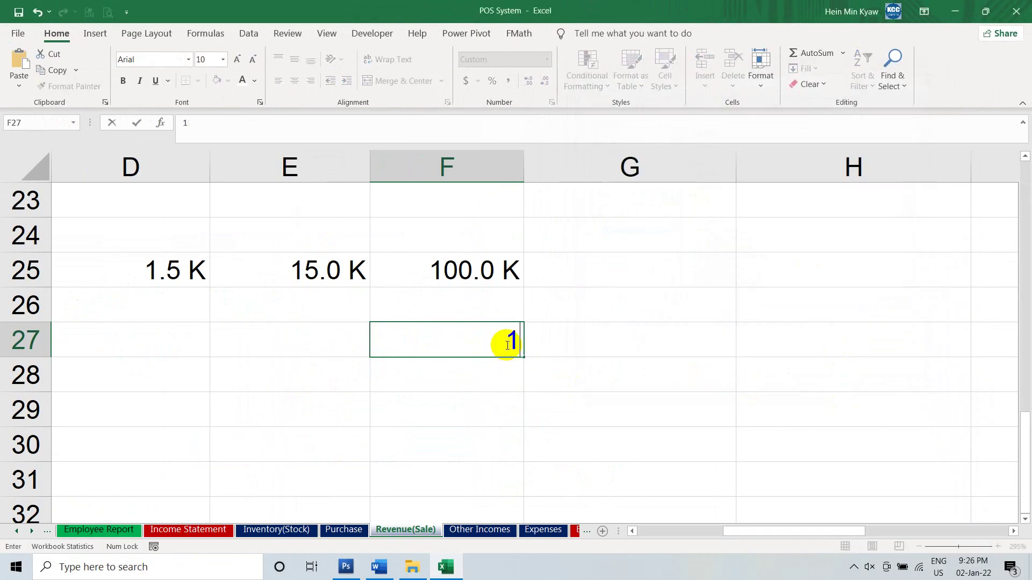
pyautogui.write('2')
pyautogui.write('000000')
pyautogui.press('Return')
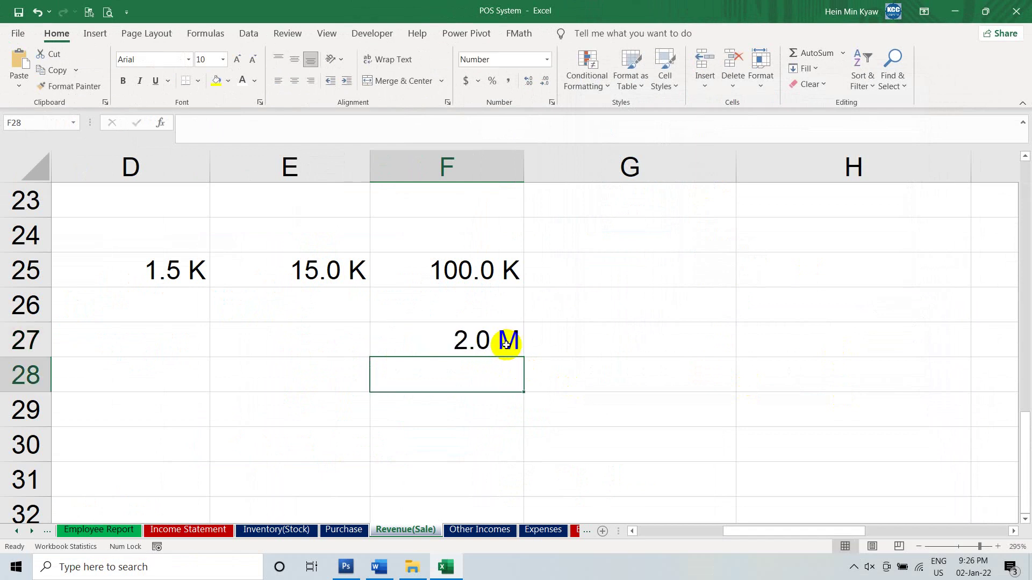